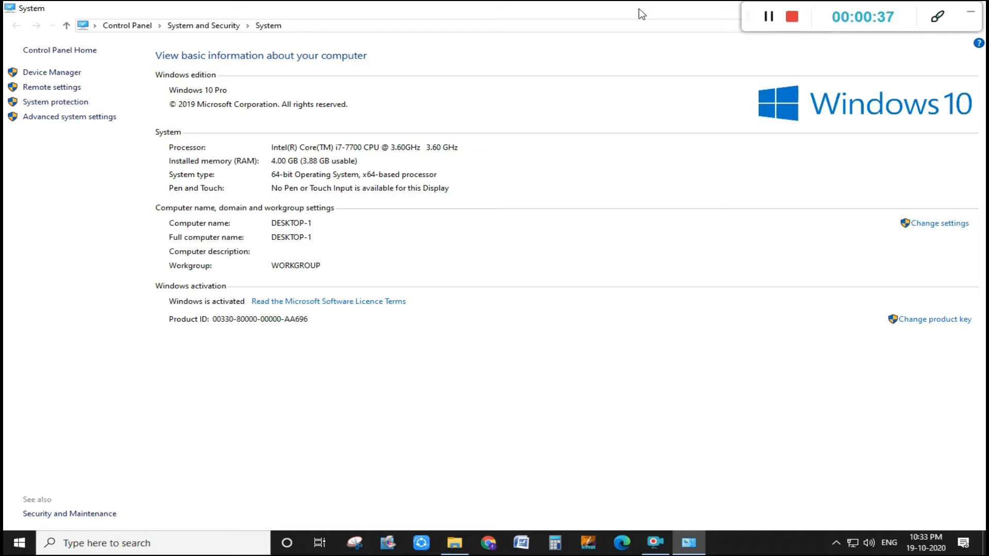
# - Close the System information window, then show the desktop and refresh it
pyautogui.moveTo(639, 8); pyautogui.dragTo(616, 88)
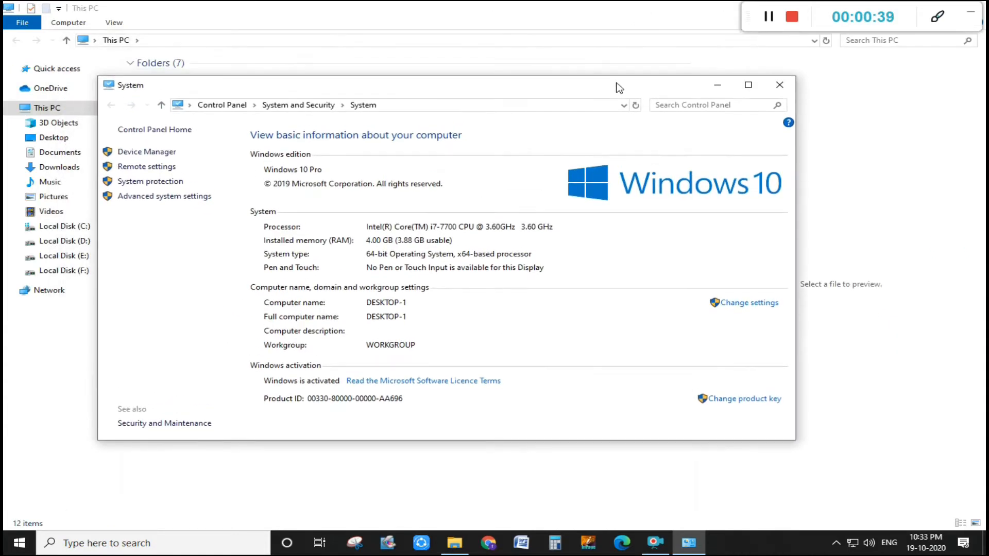
pyautogui.click(779, 86)
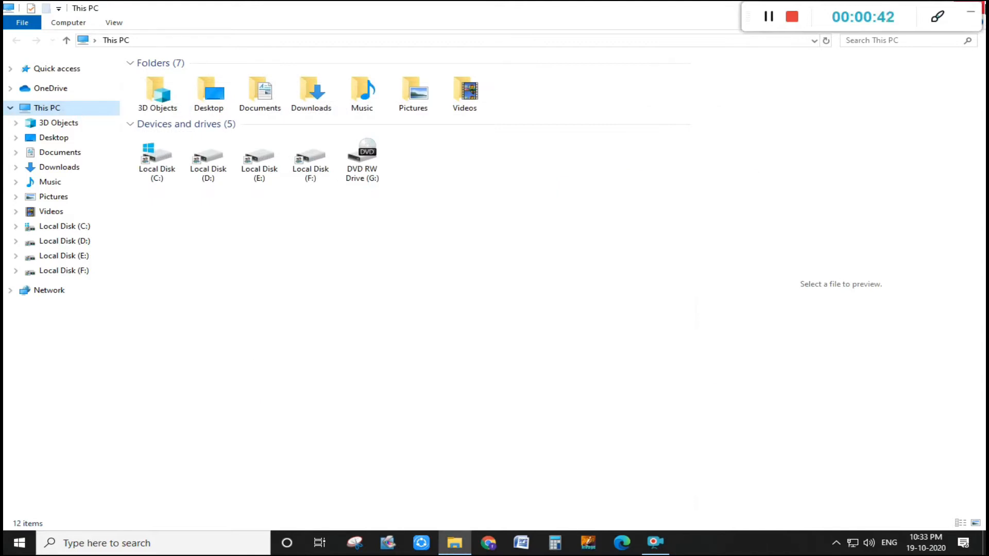
pyautogui.press('super+d')
pyautogui.rightClick(315, 150)
pyautogui.rightClick(357, 184)
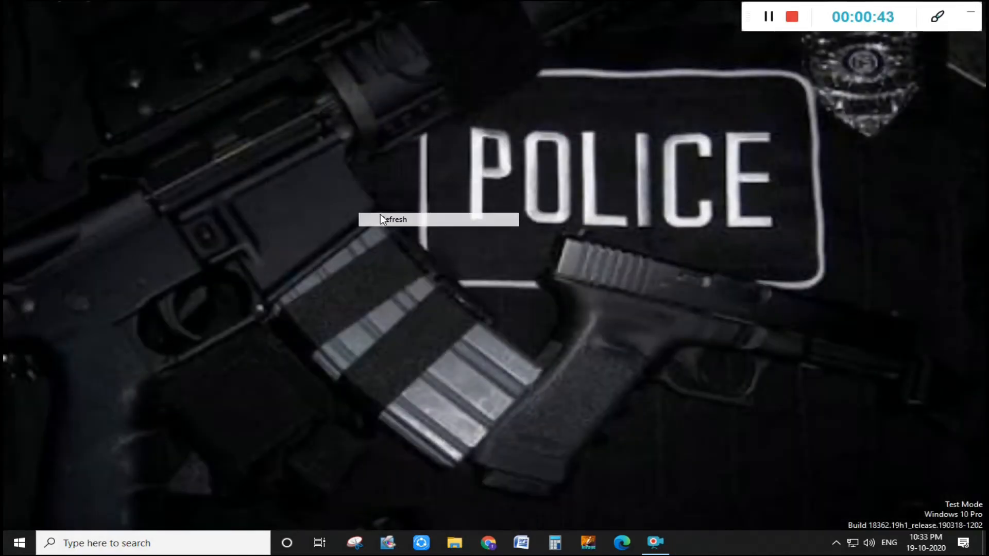
pyautogui.click(382, 220)
# - Open Control Panel and go to the advanced sharing settings of the Network and Sharing Centre
pyautogui.click(172, 543)
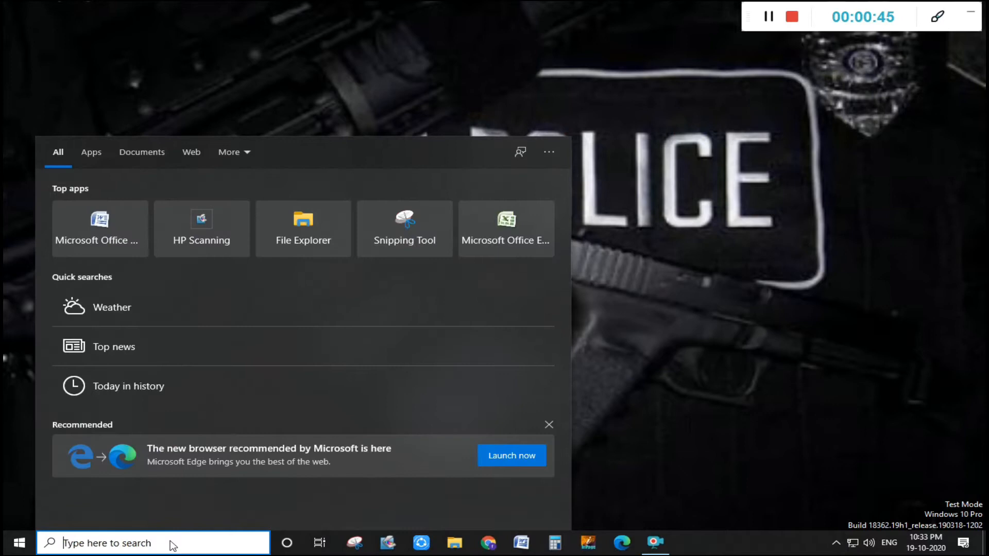
pyautogui.write('control')
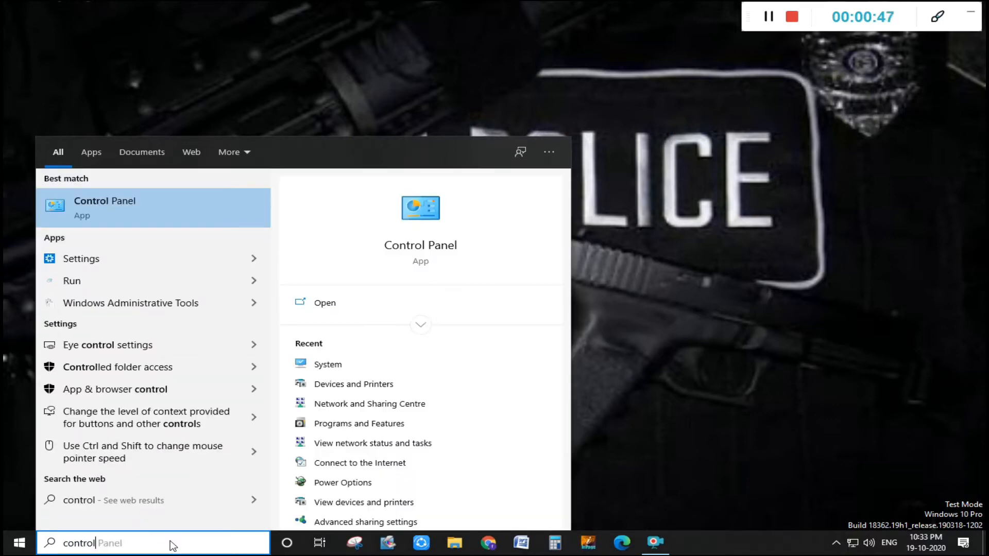
pyautogui.press('Return')
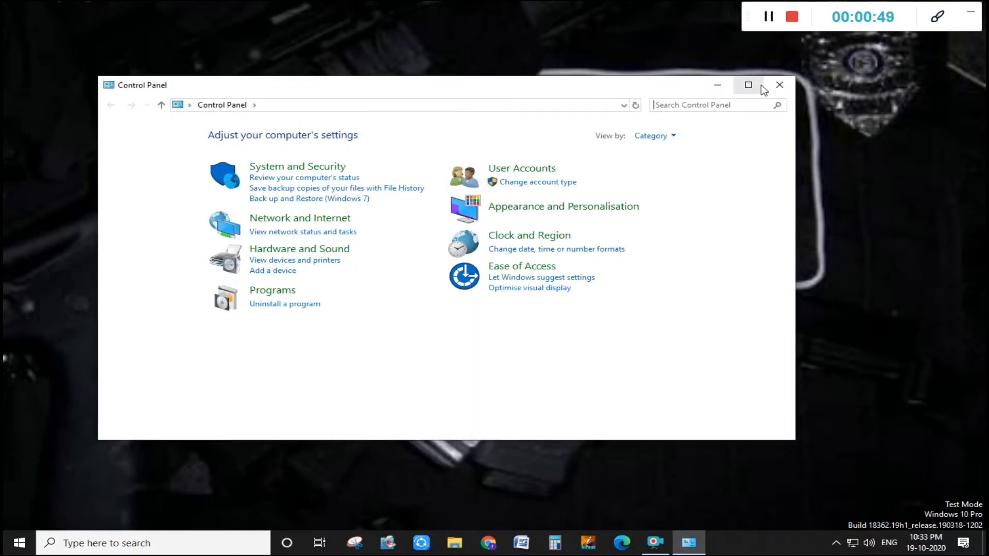
pyautogui.moveTo(561, 86); pyautogui.dragTo(584, 83)
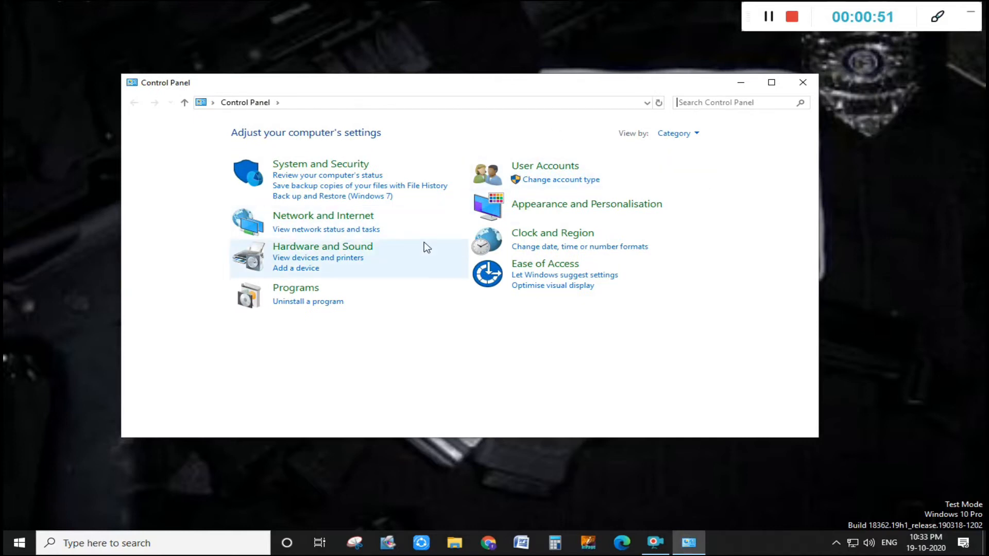
pyautogui.click(343, 223)
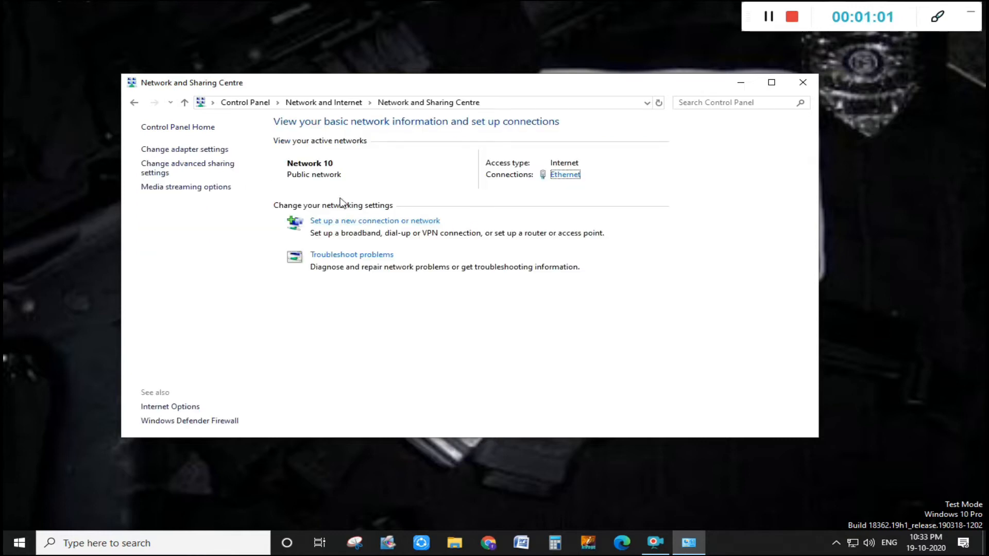
pyautogui.click(229, 164)
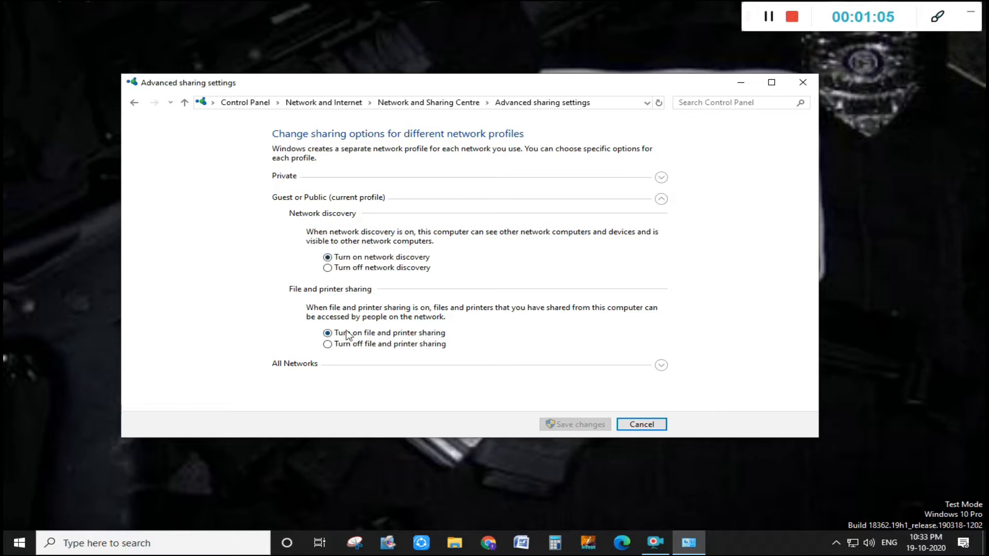
# - Turn on password-protected sharing for all networks and save the sharing changes
pyautogui.click(405, 199)
pyautogui.click(387, 222)
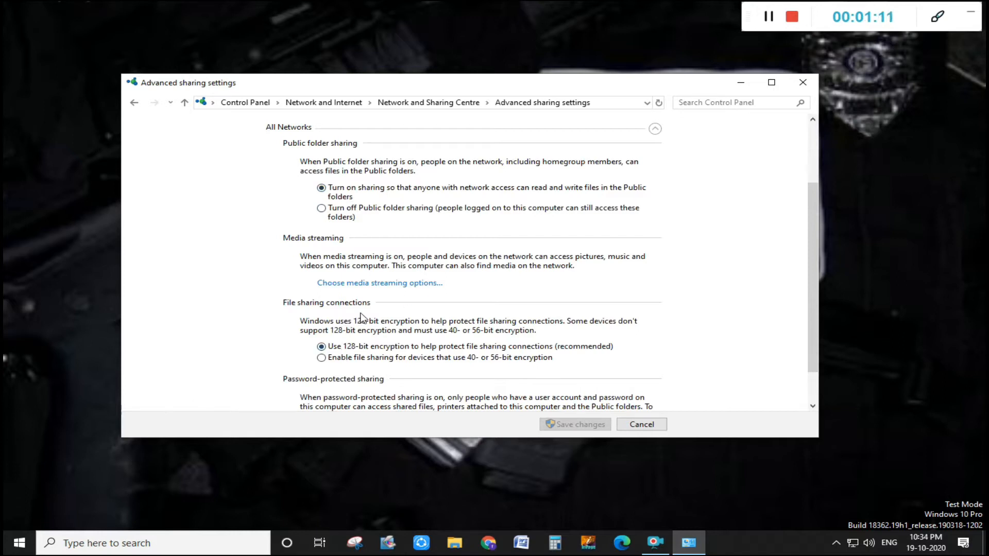
pyautogui.scroll(-2, 366, 322)
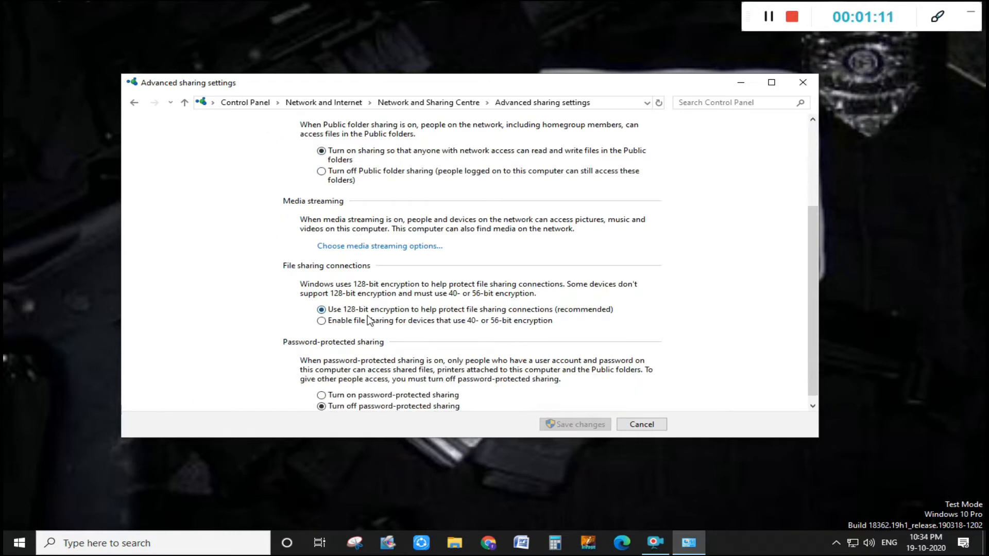
pyautogui.click(364, 391)
pyautogui.click(579, 425)
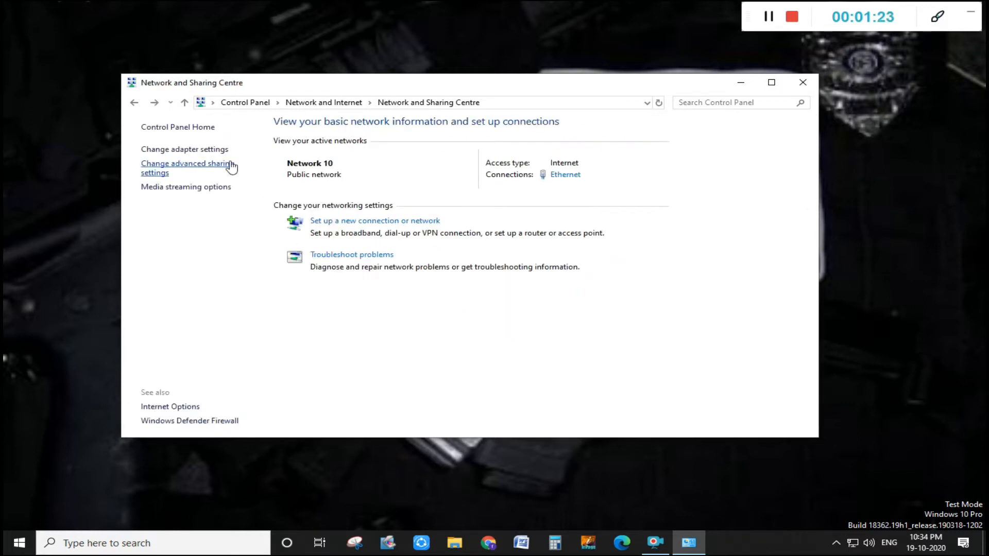
# - Return to the Control Panel home and open Devices and Printers under Hardware and Sound
pyautogui.click(185, 103)
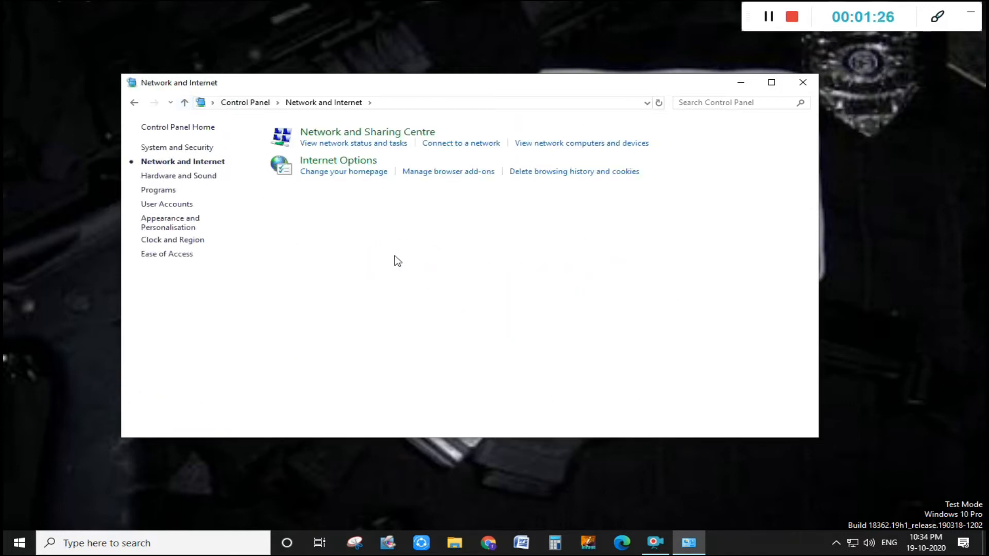
pyautogui.click(180, 128)
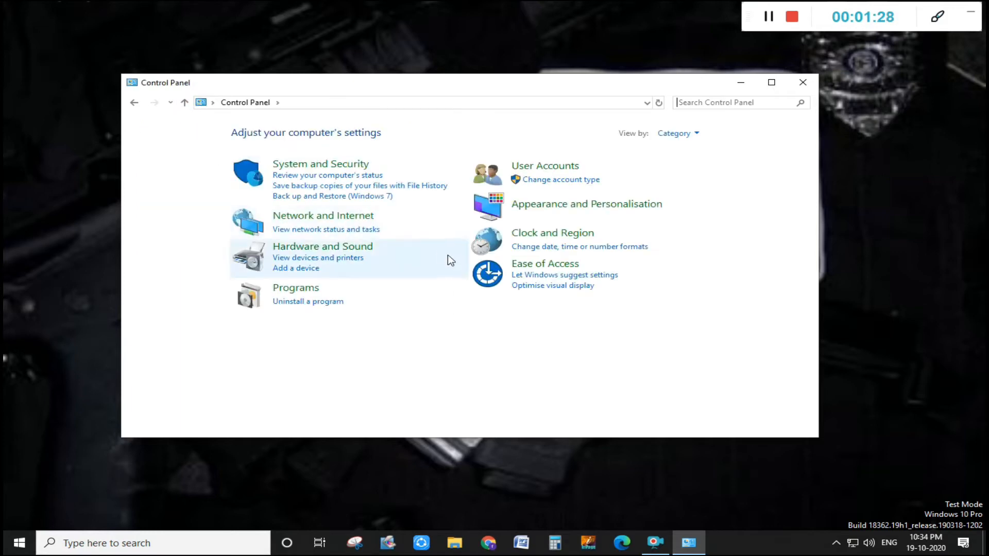
pyautogui.click(311, 251)
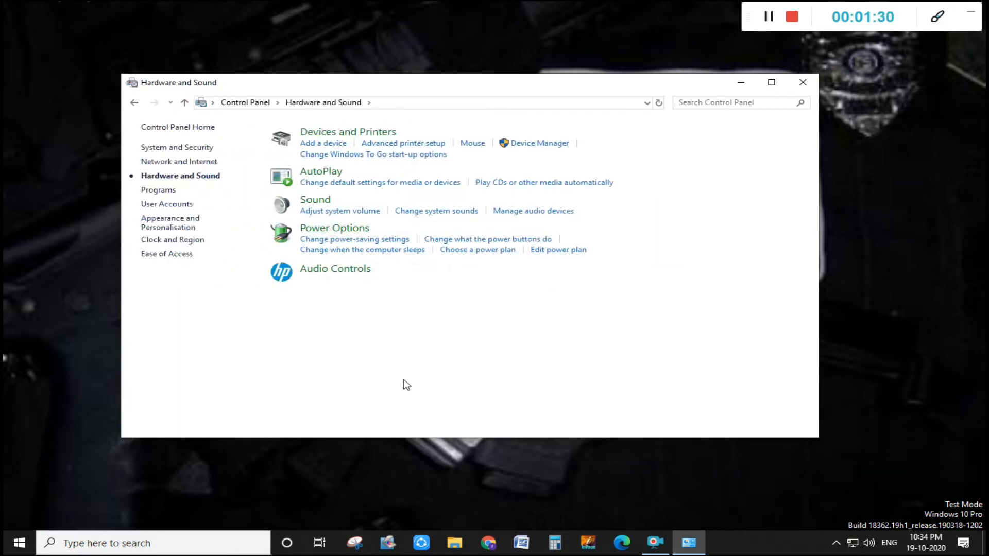
pyautogui.click(342, 133)
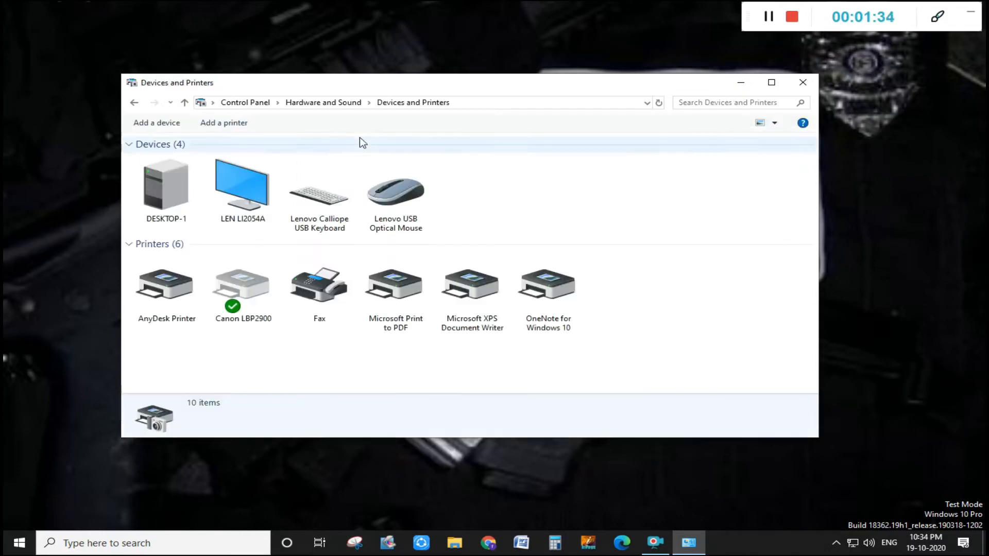
# - Open the printer properties of the Canon LBP2900
pyautogui.click(250, 308)
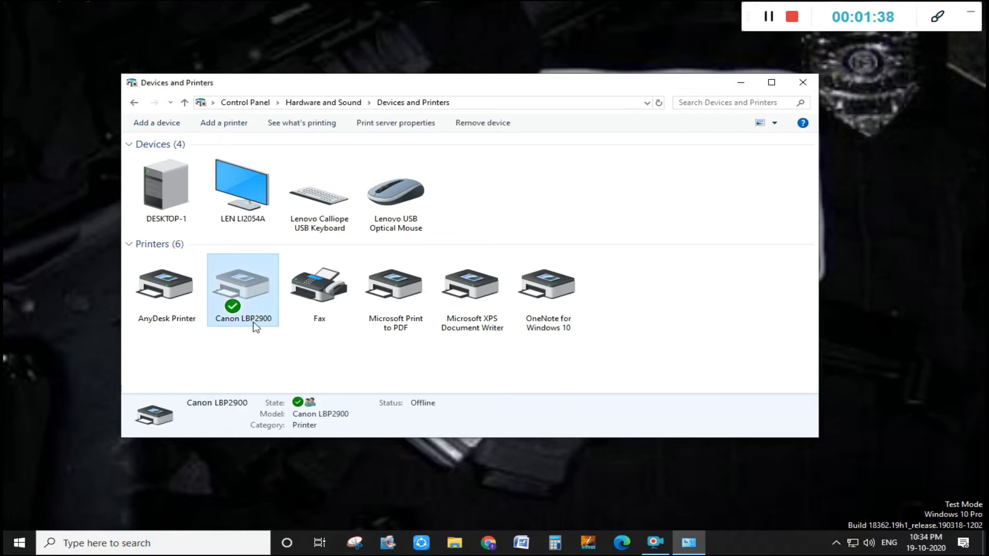
pyautogui.rightClick(272, 305)
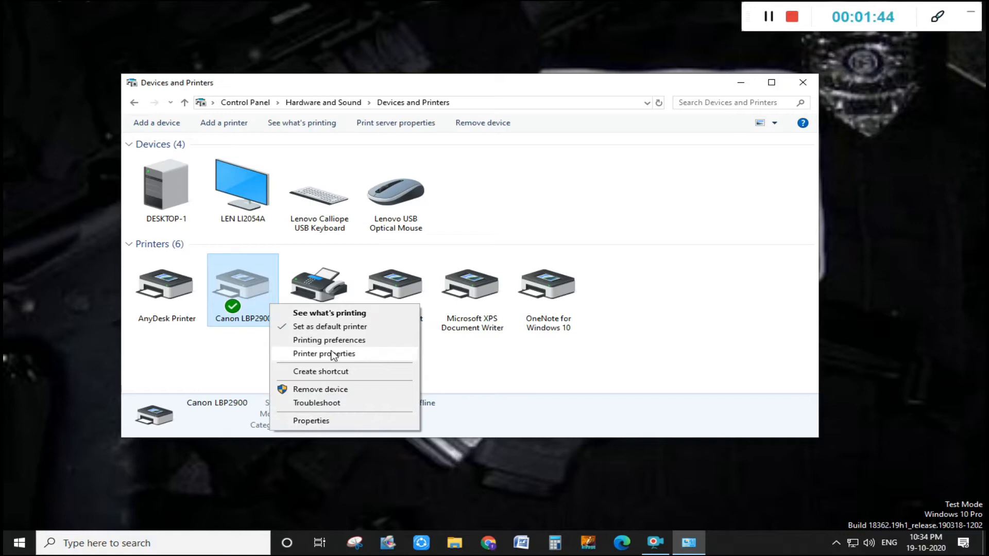
pyautogui.click(333, 355)
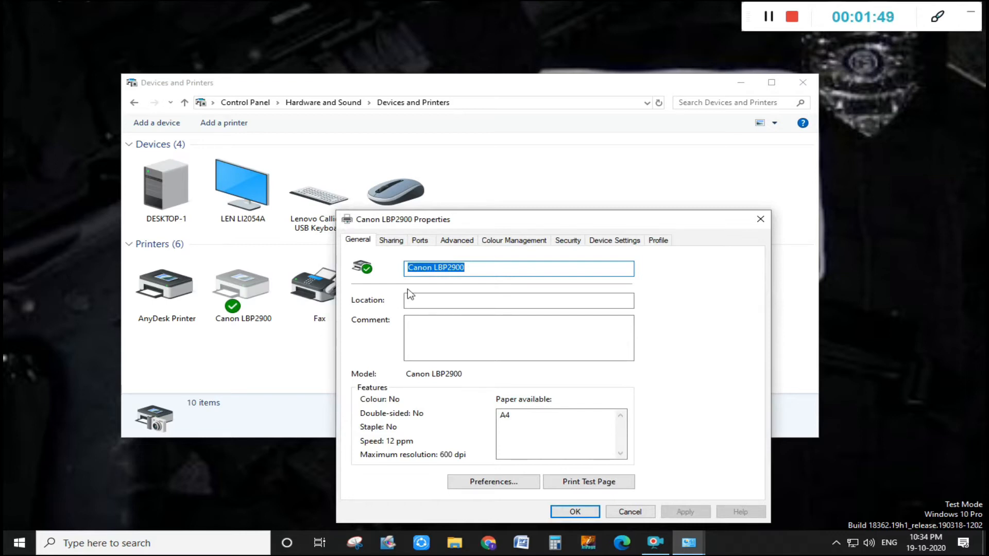
pyautogui.moveTo(492, 227); pyautogui.dragTo(403, 115)
pyautogui.click(472, 151)
pyautogui.click(528, 448)
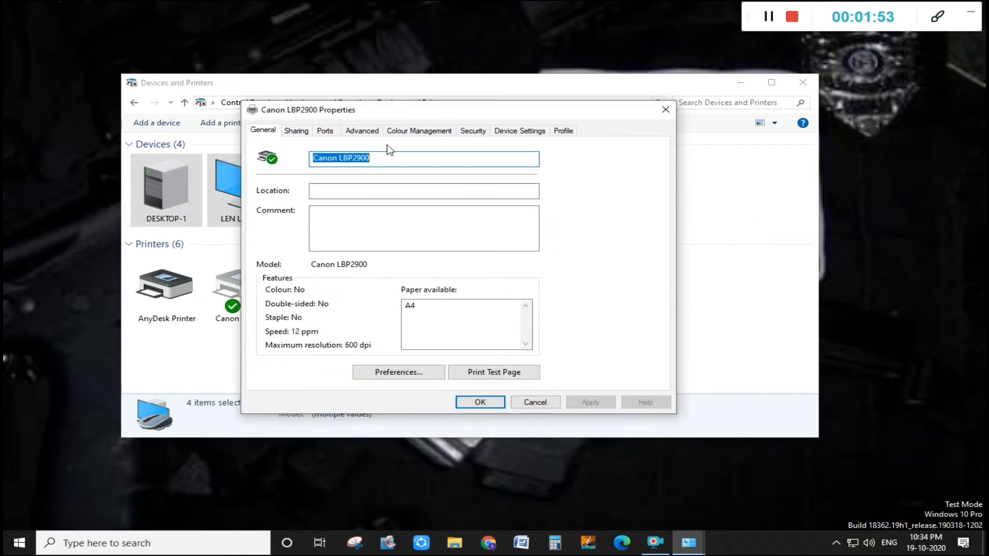
# - Share the Canon LBP2900 printer with the share name Canon and confirm the properties
pyautogui.click(296, 130)
pyautogui.click(274, 220)
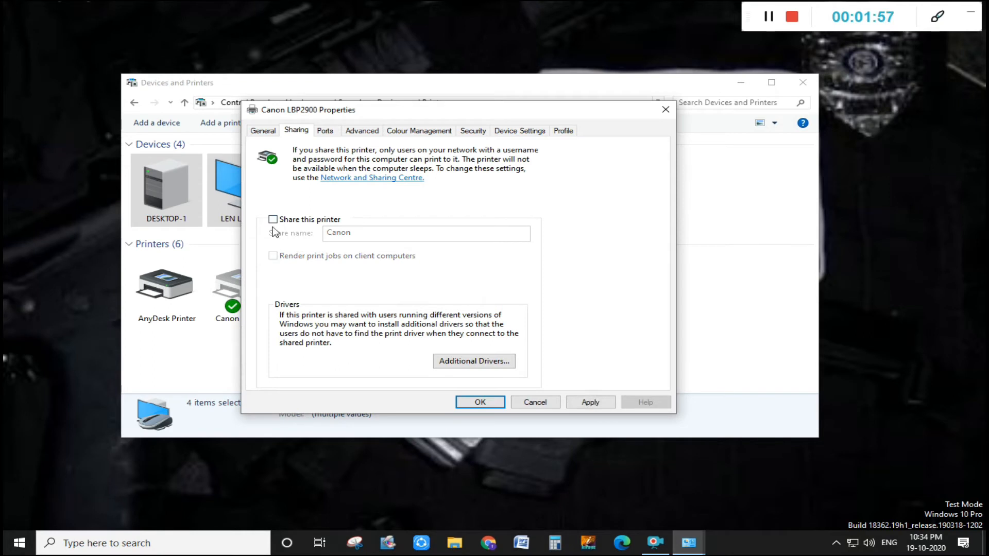
pyautogui.click(273, 220)
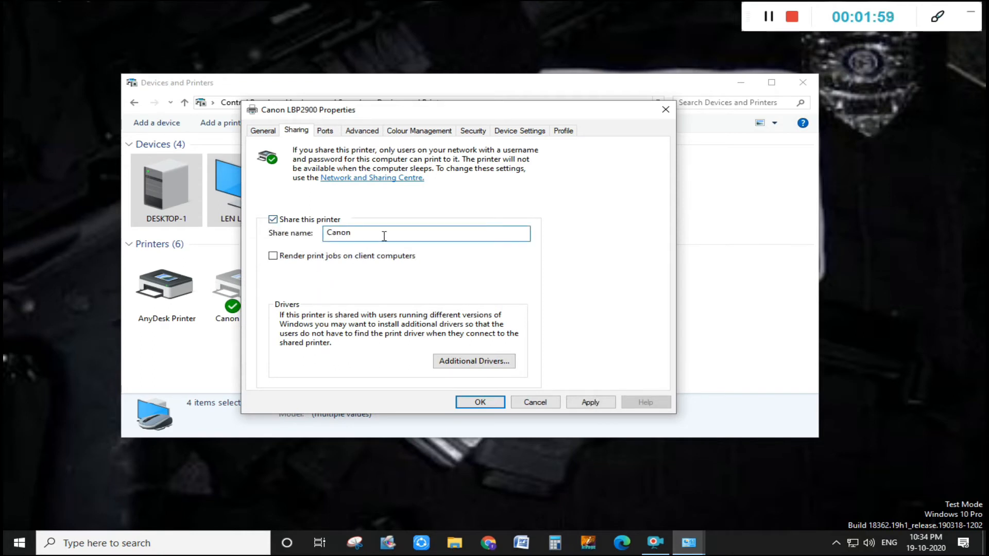
pyautogui.press('BackSpace')
pyautogui.hotkey('ctrl', 'a')
pyautogui.press('BackSpace')
pyautogui.write('Canon')
pyautogui.press('Return')
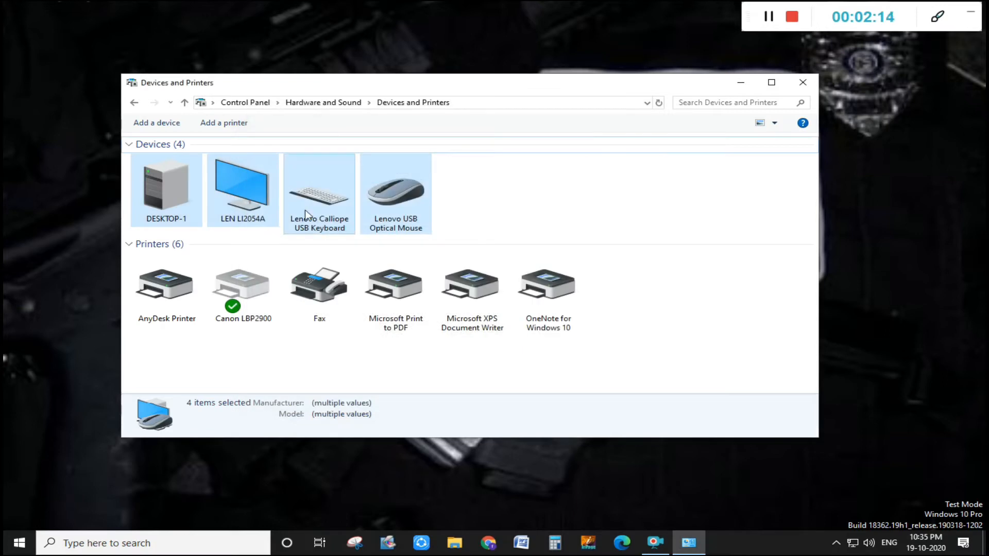
# - Refresh the list of devices and printers, then close the window
pyautogui.rightClick(260, 358)
pyautogui.click(309, 408)
pyautogui.rightClick(276, 356)
pyautogui.click(307, 405)
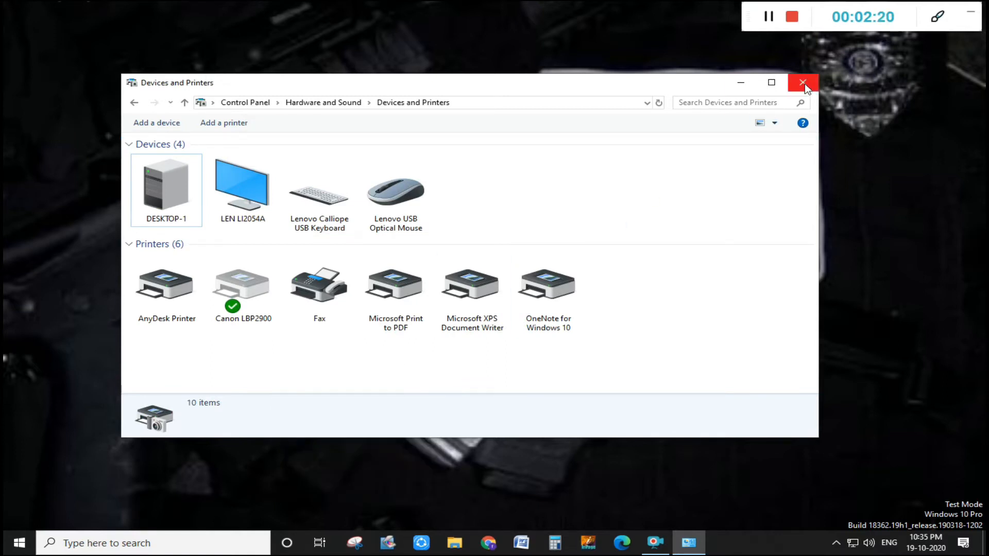
pyautogui.click(803, 83)
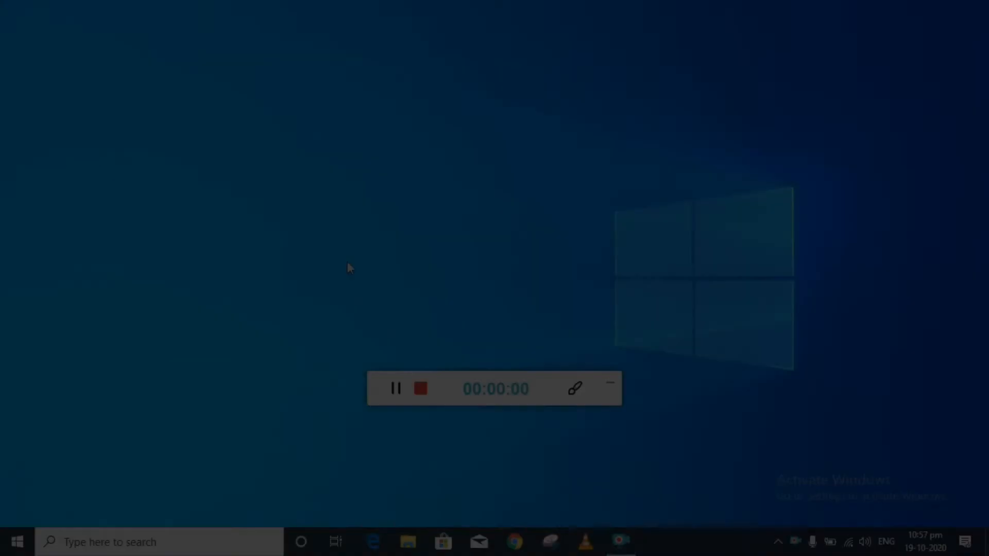
pyautogui.rightClick(345, 262)
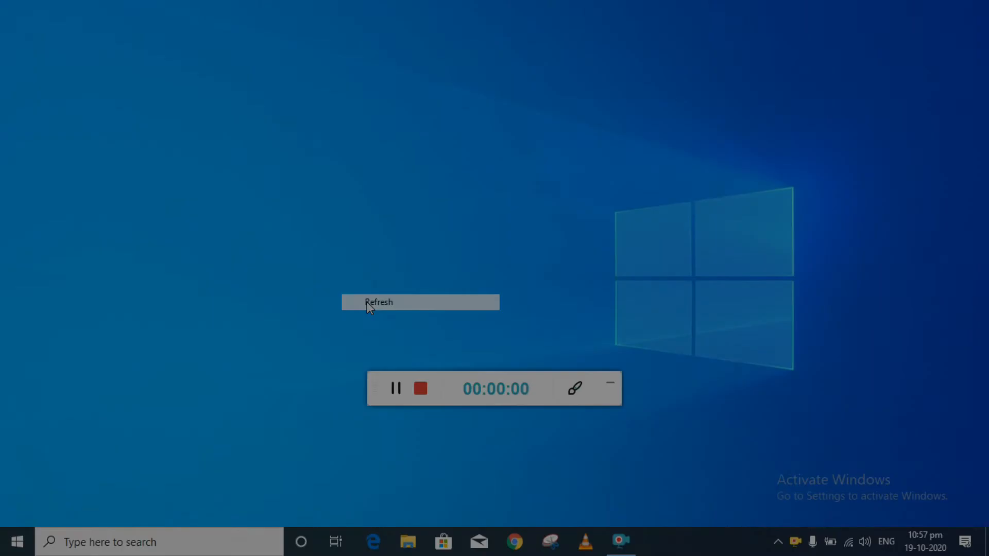
pyautogui.rightClick(356, 267)
pyautogui.click(384, 310)
pyautogui.moveTo(534, 382); pyautogui.dragTo(900, 14)
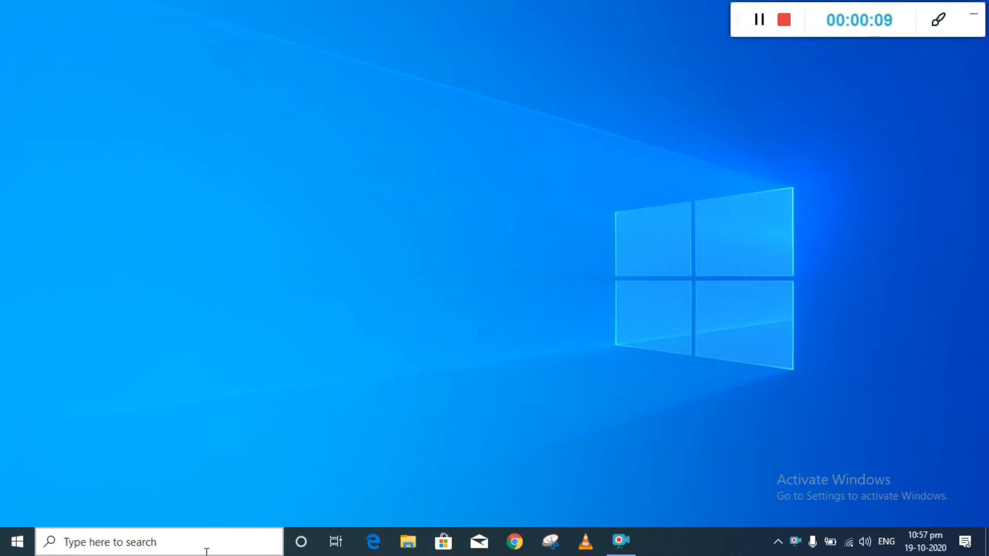
# - On the second computer, open Devices and Printers from Control Panel and start adding a printer
pyautogui.click(206, 550)
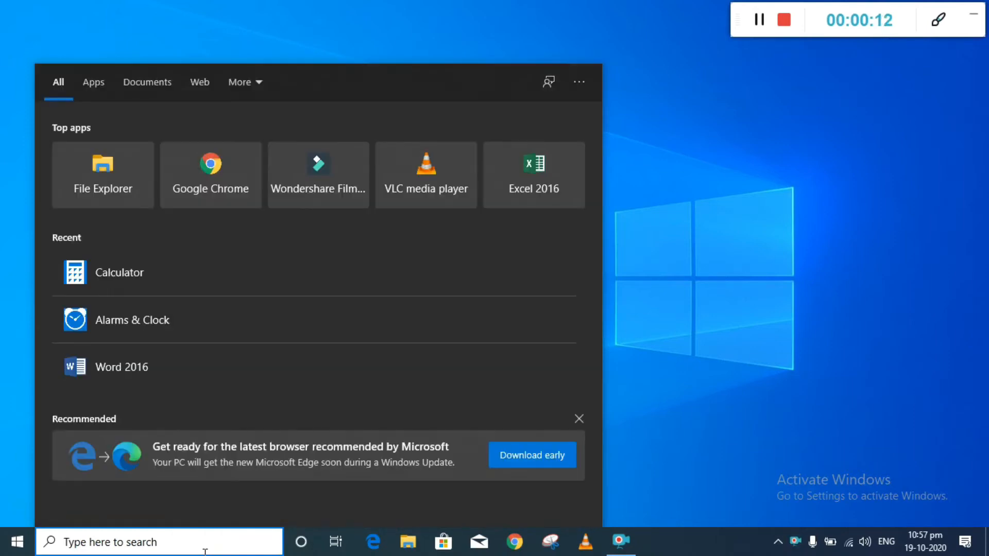
pyautogui.write('contro')
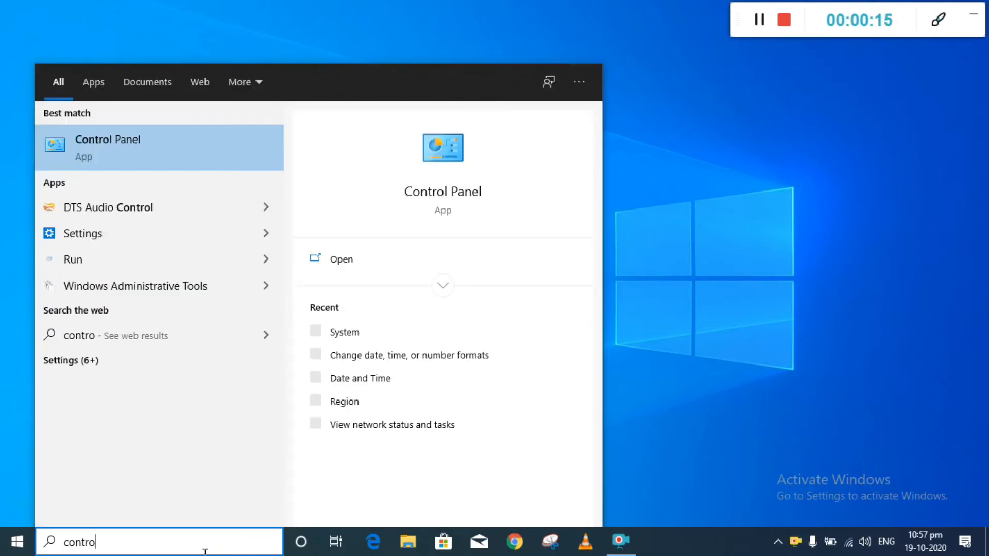
pyautogui.press('Return')
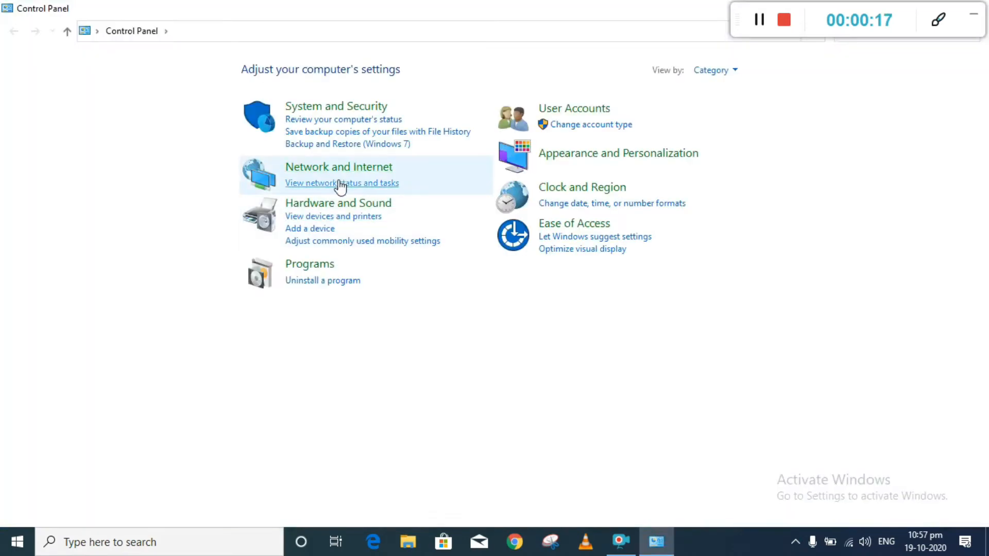
pyautogui.click(338, 204)
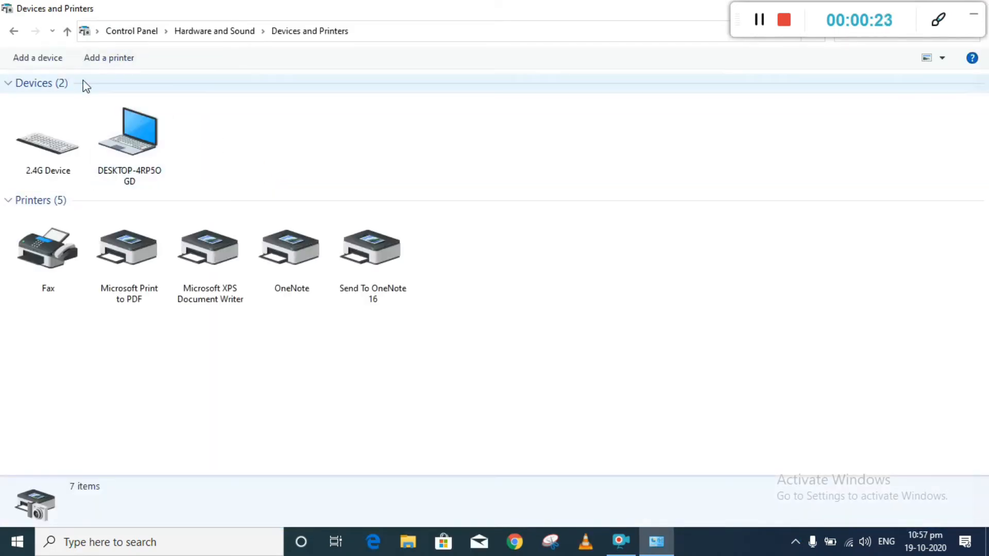
pyautogui.click(124, 60)
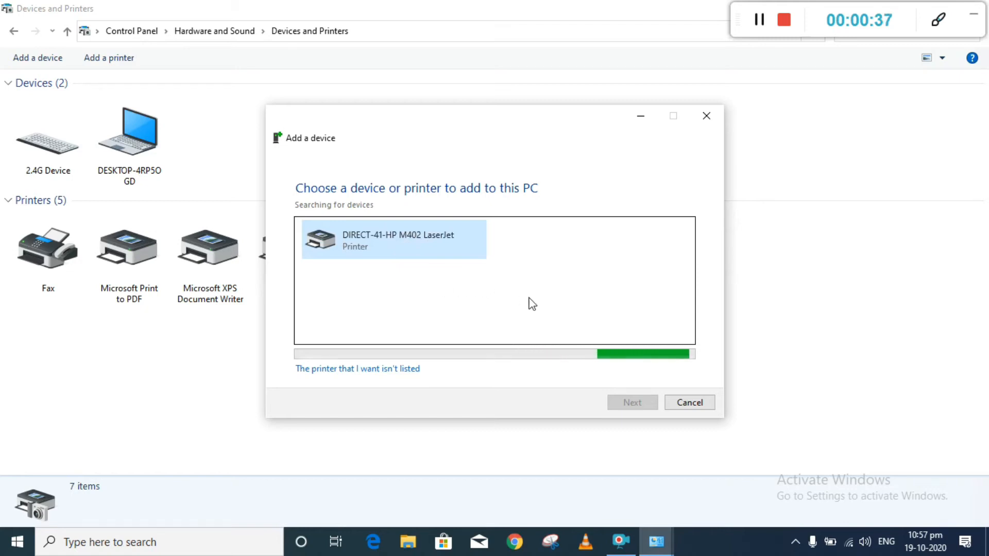
# - Check which Wi-Fi network this computer is connected to
pyautogui.click(849, 543)
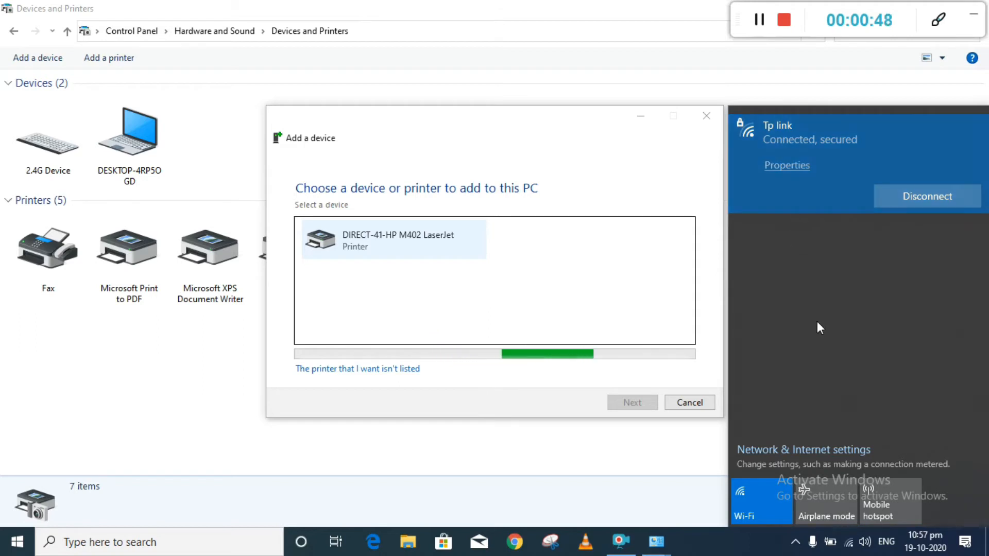
pyautogui.click(847, 550)
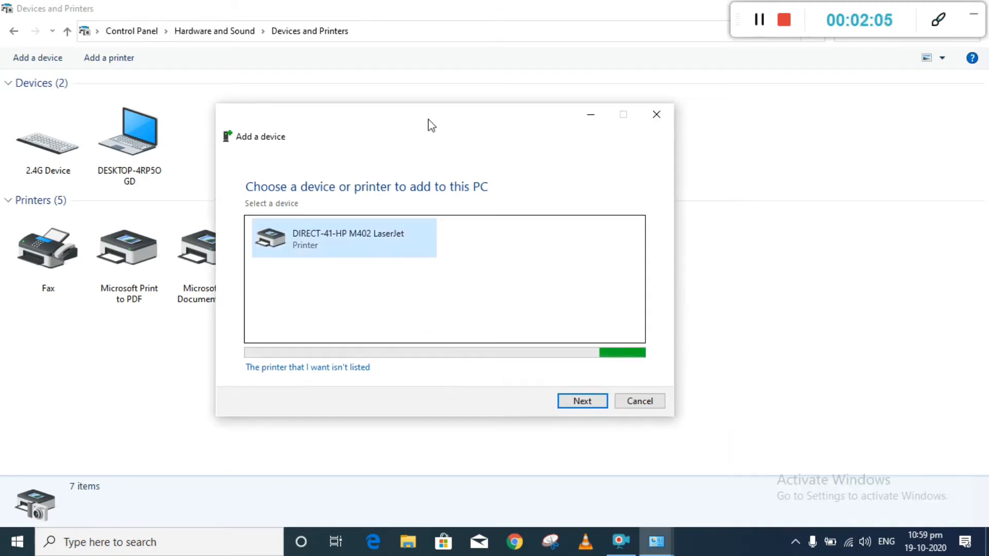
pyautogui.moveTo(427, 123); pyautogui.dragTo(475, 121)
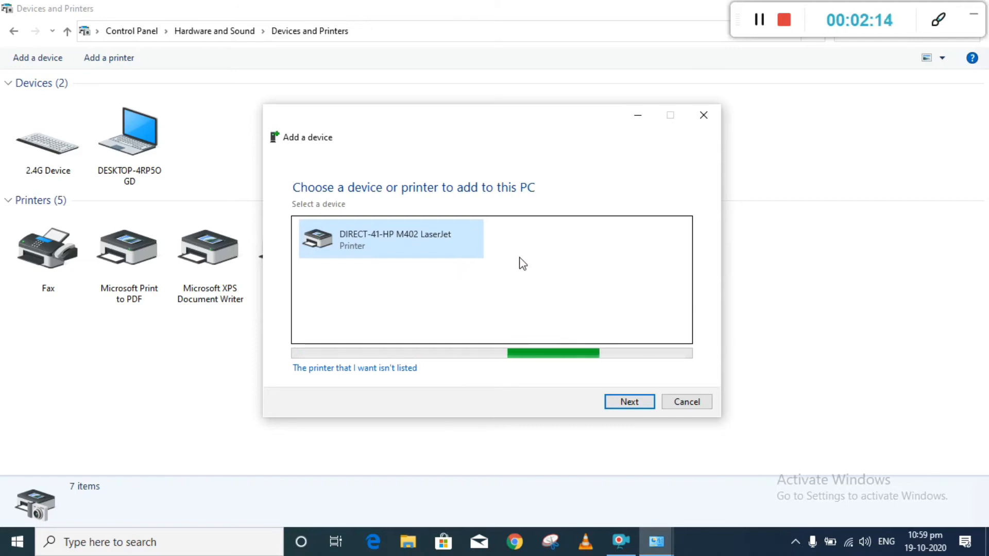
# - Look for an unlisted printer and connect to the shared printer by the name \\DESKTOP-1\Canon
pyautogui.moveTo(492, 113)
pyautogui.mouseDown()
pyautogui.moveTo(483, 116)
pyautogui.moveTo(513, 123)
pyautogui.moveTo(504, 119)
pyautogui.mouseUp()
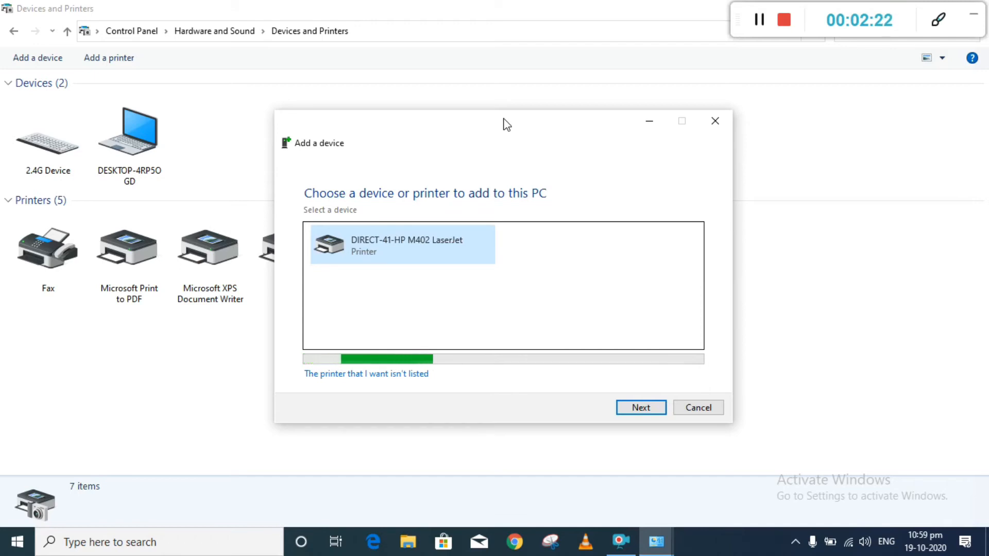
pyautogui.moveTo(504, 119); pyautogui.dragTo(506, 123)
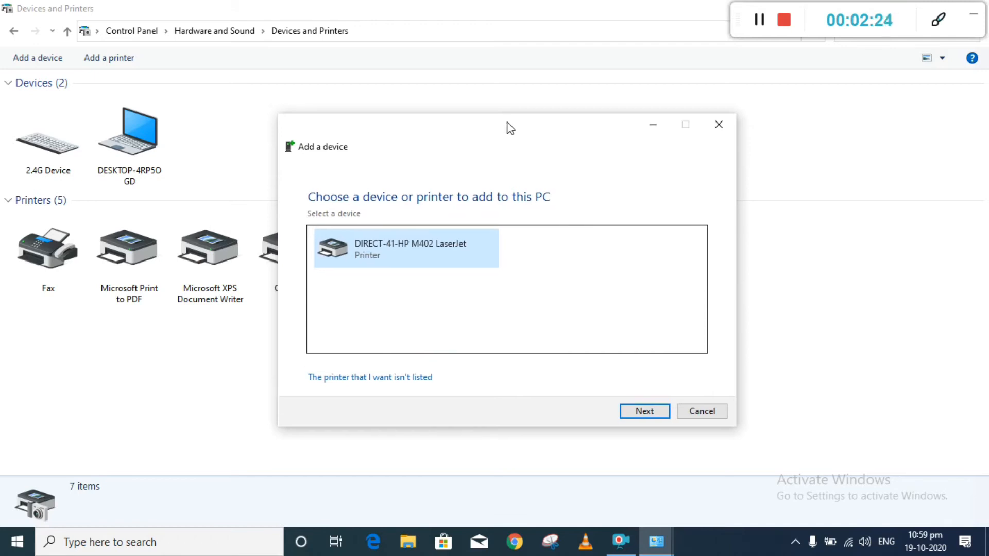
pyautogui.click(401, 379)
pyautogui.moveTo(390, 165); pyautogui.dragTo(371, 149)
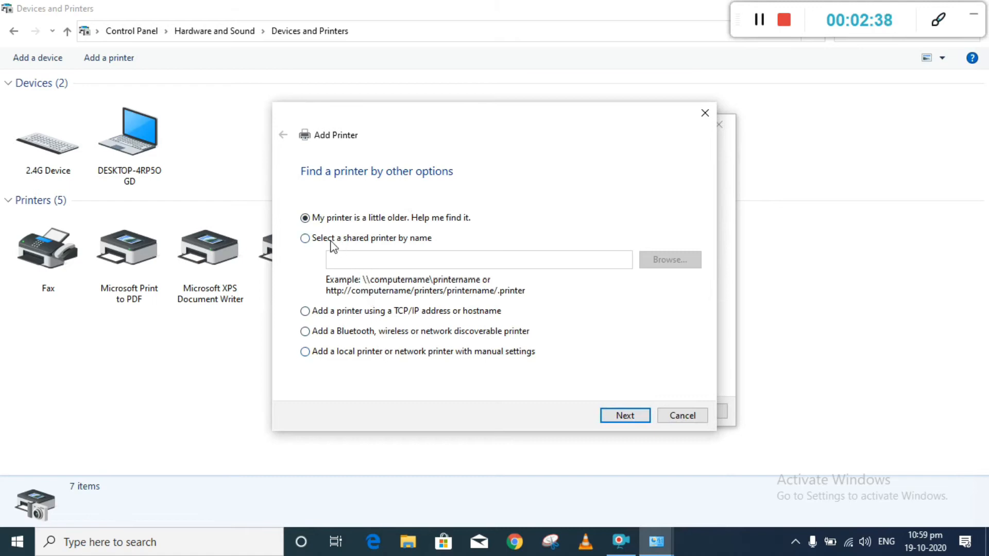
pyautogui.click(373, 243)
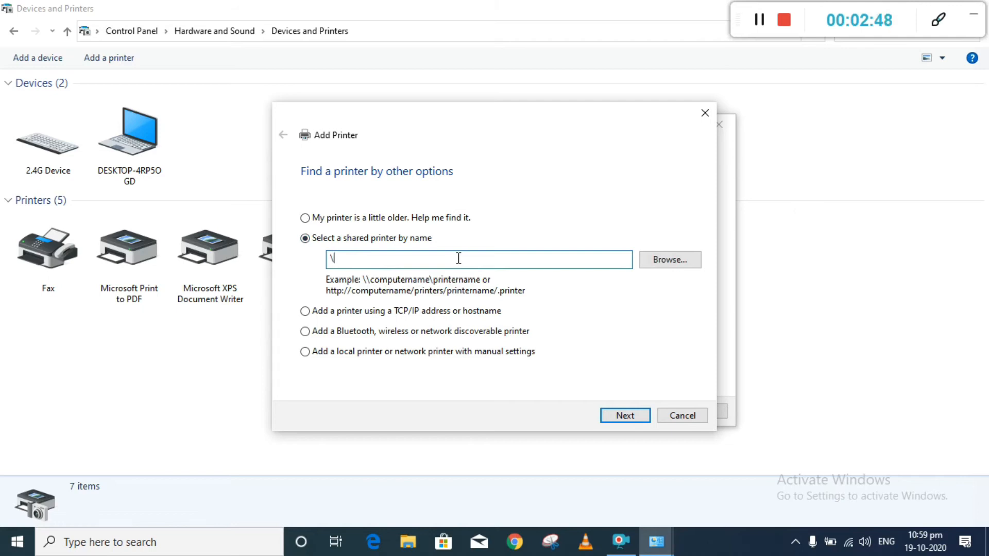
pyautogui.write('DESKTOP-1\\')
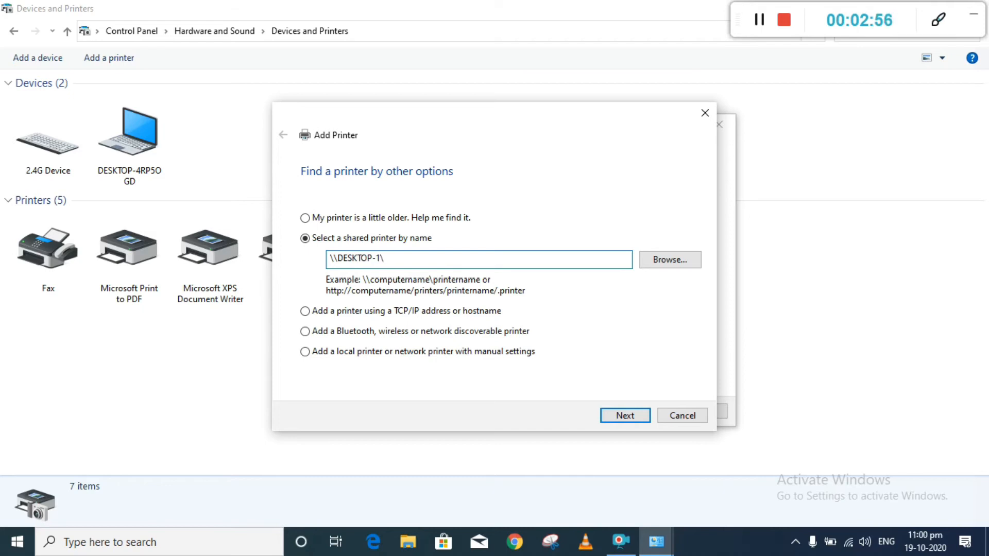
pyautogui.write('Canon')
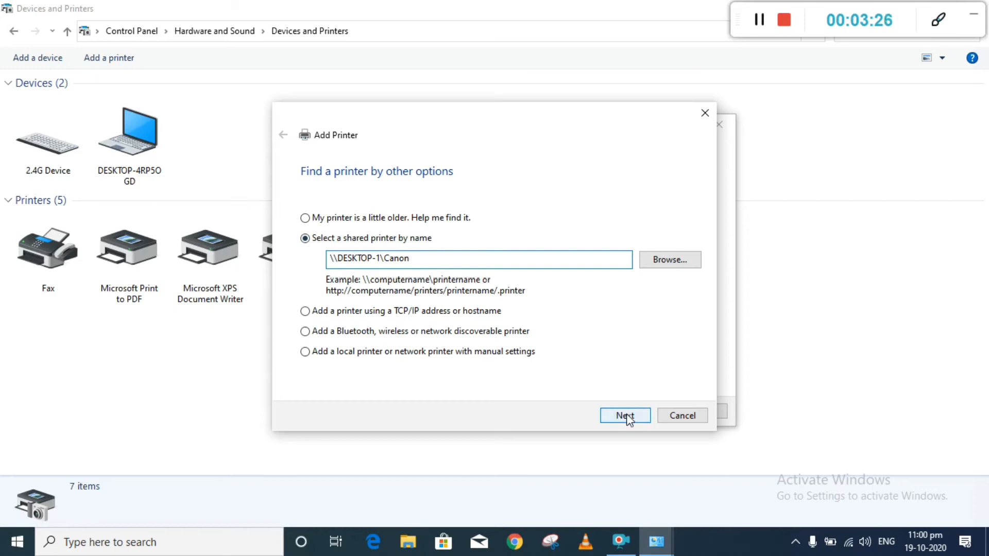
pyautogui.click(625, 415)
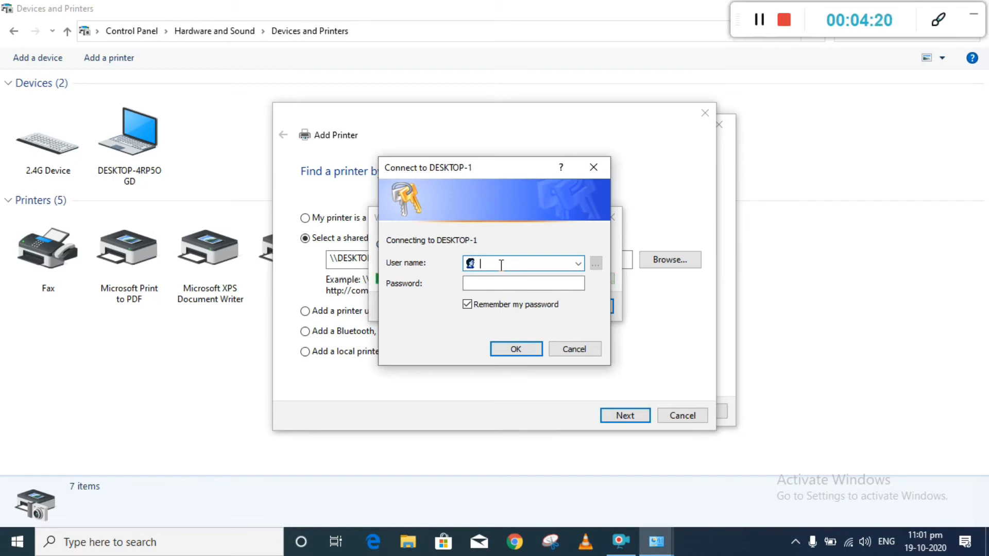
# - Sign in to DESKTOP-1 with the account user name and password, keeping the option to remember the password
pyautogui.write('ty Lodhran')
pyautogui.press('Tab')
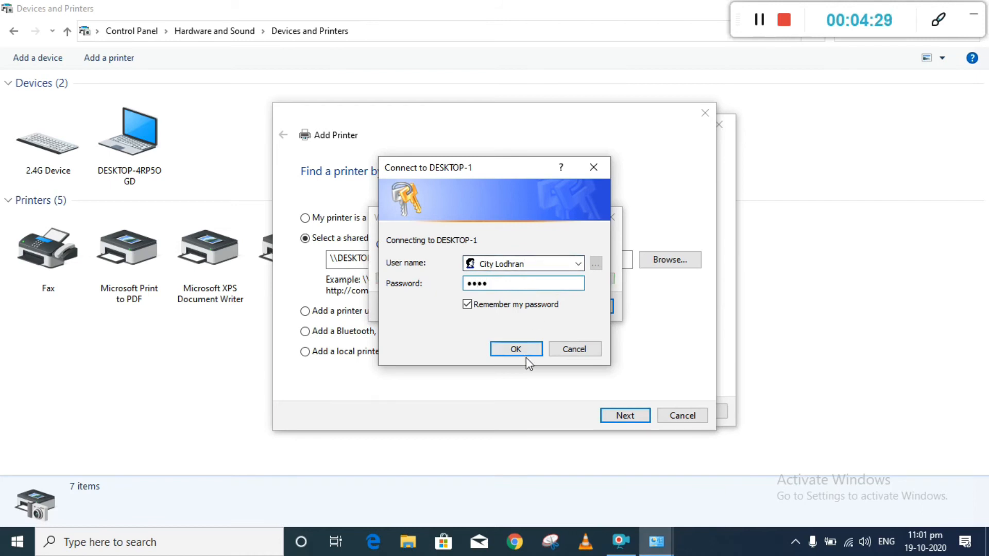
pyautogui.click(467, 305)
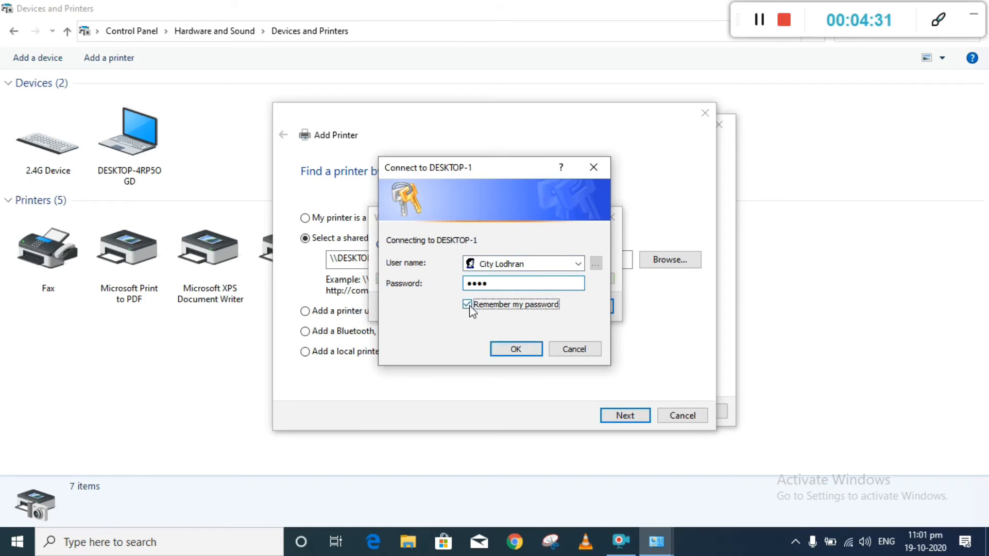
pyautogui.click(507, 354)
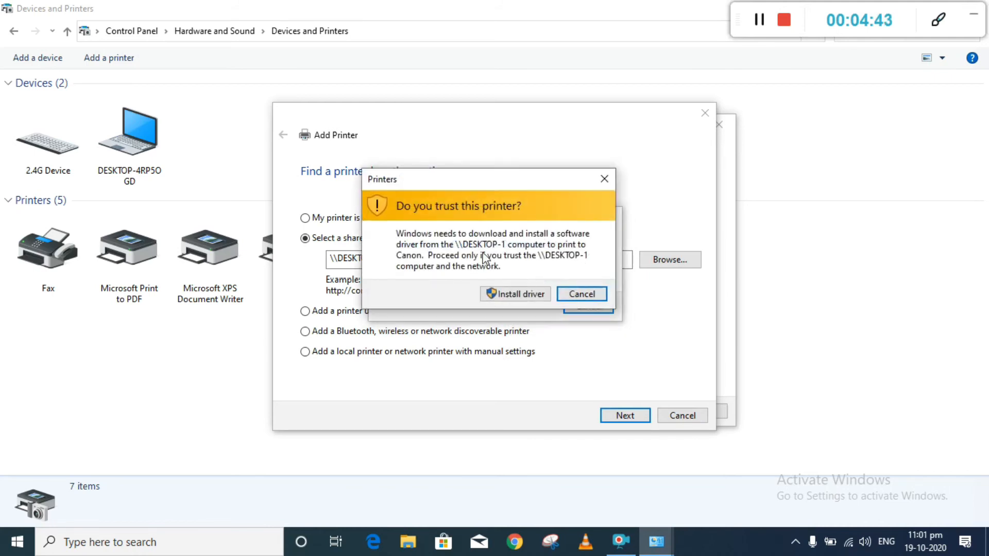
# - Trust the shared Canon printer and install its driver from DESKTOP-1, then print a test page
pyautogui.click(519, 295)
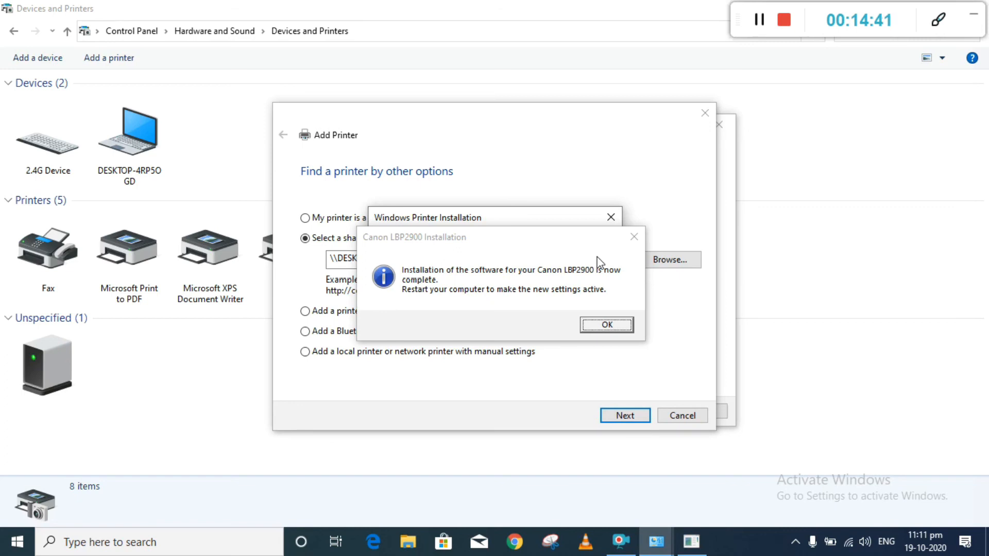
pyautogui.click(578, 267)
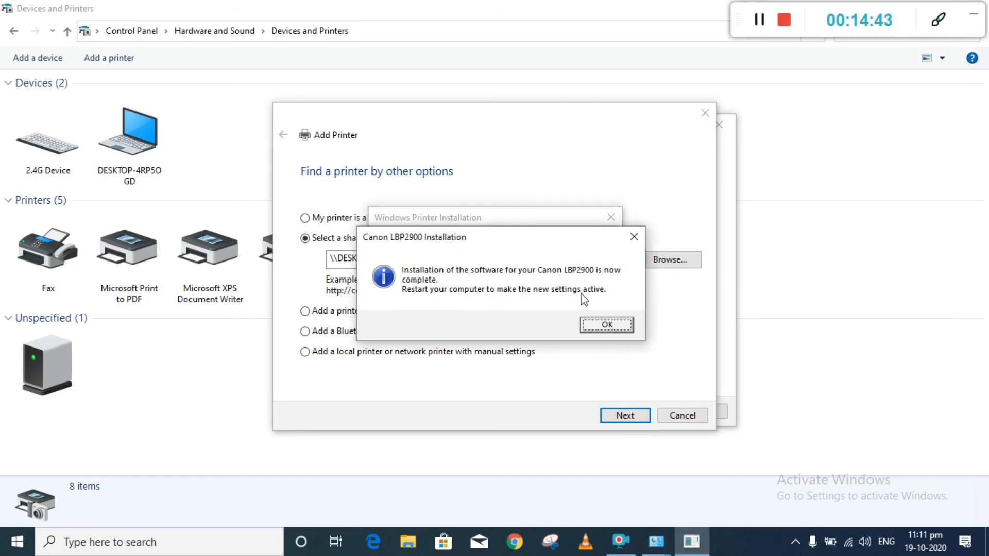
pyautogui.click(607, 325)
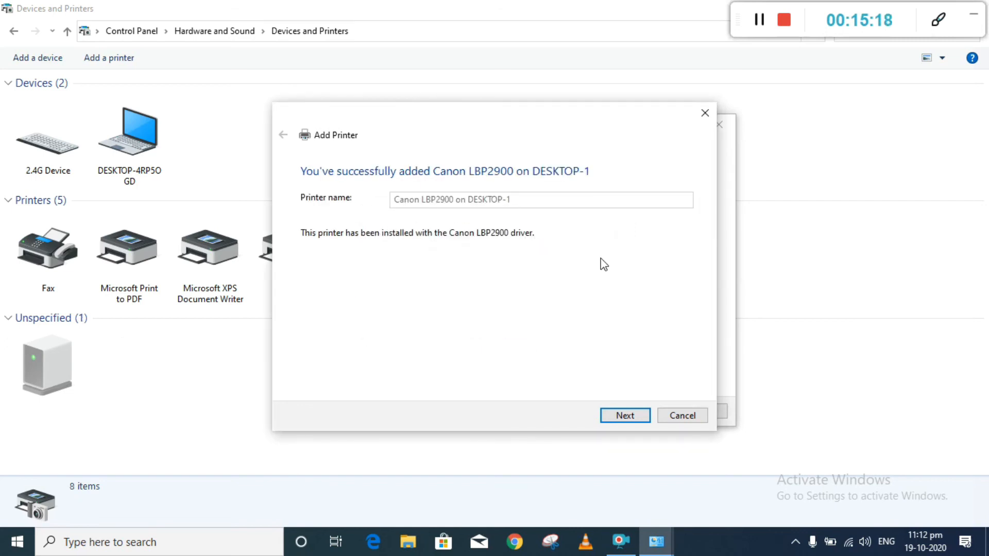
pyautogui.click(627, 414)
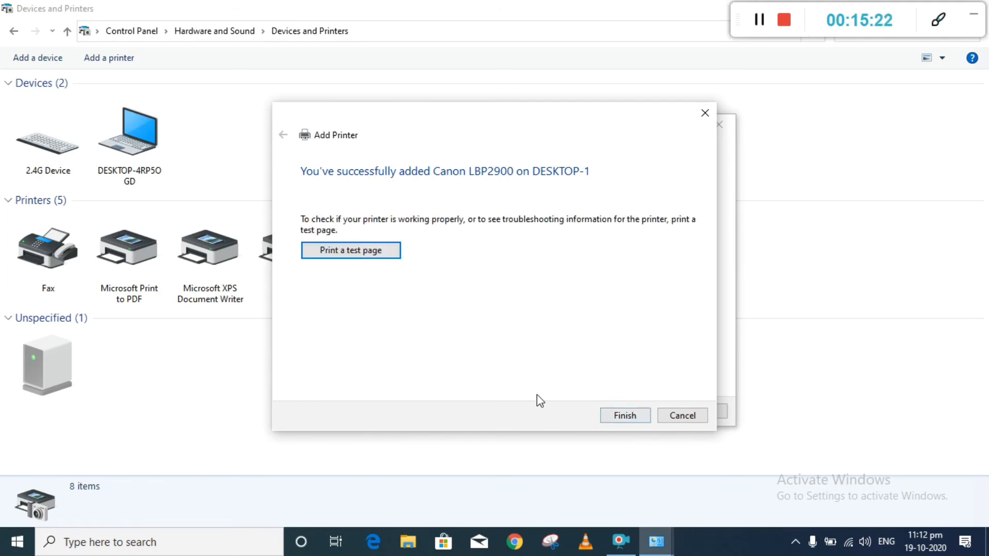
pyautogui.click(377, 255)
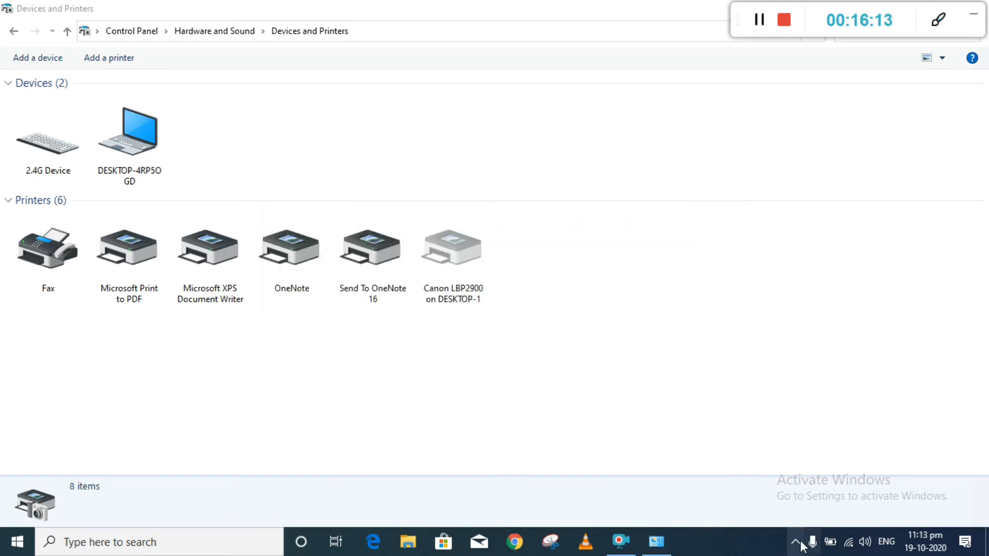
# - Refresh the Devices and Printers list on the second computer
pyautogui.click(796, 542)
pyautogui.click(721, 477)
pyautogui.rightClick(530, 395)
pyautogui.click(568, 282)
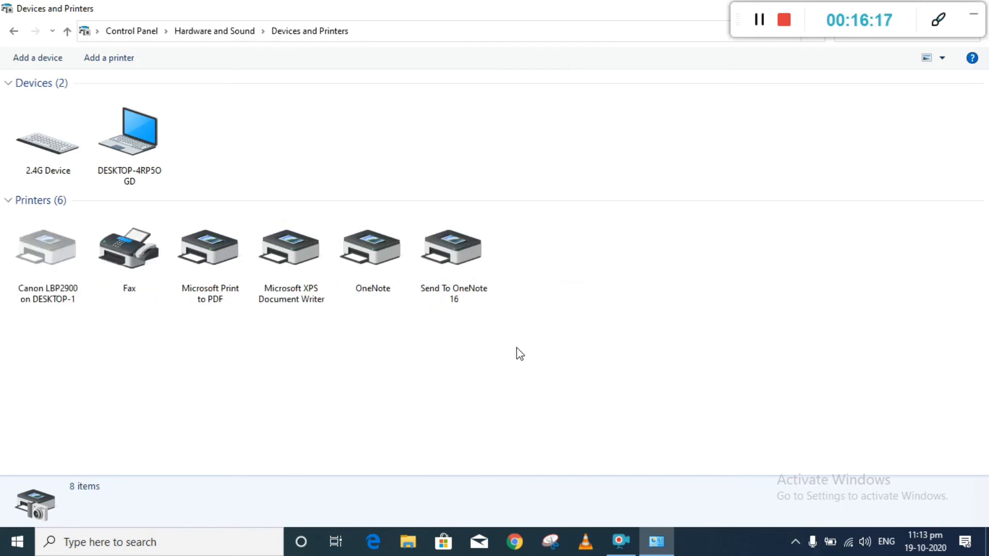
pyautogui.rightClick(520, 354)
pyautogui.click(542, 404)
pyautogui.rightClick(473, 366)
pyautogui.click(507, 412)
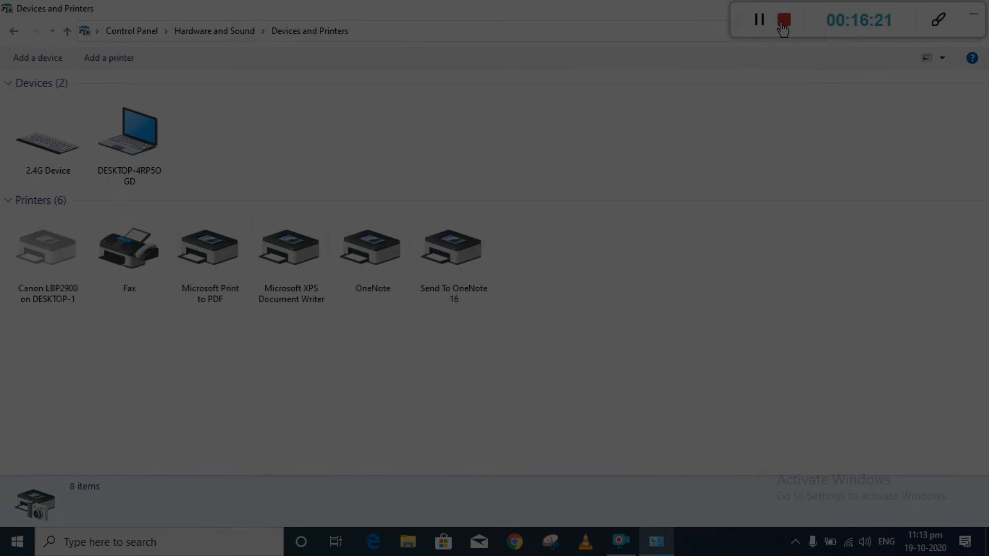